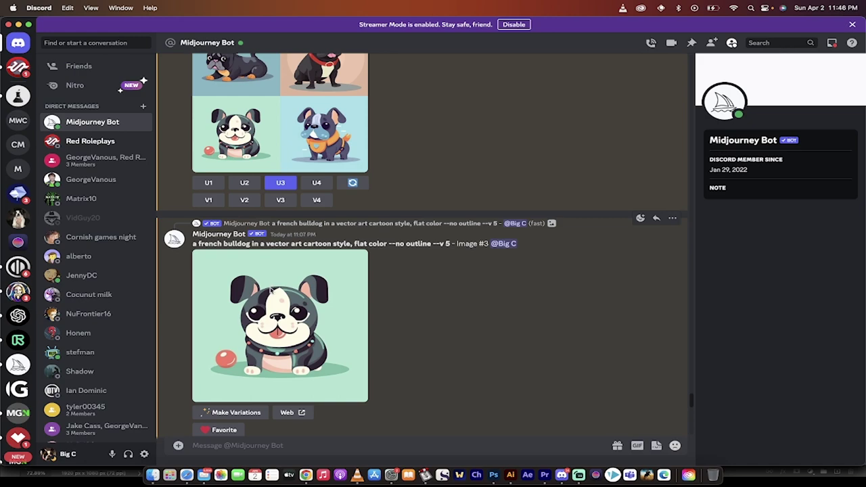
# Preview the French bulldog image, then marquee-select every path of its vector in Illustrator.
pyautogui.click(294, 312)
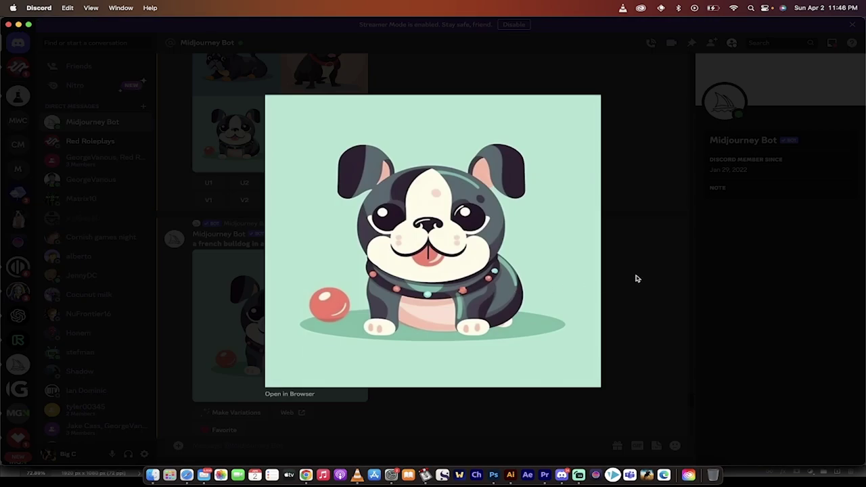
pyautogui.click(635, 278)
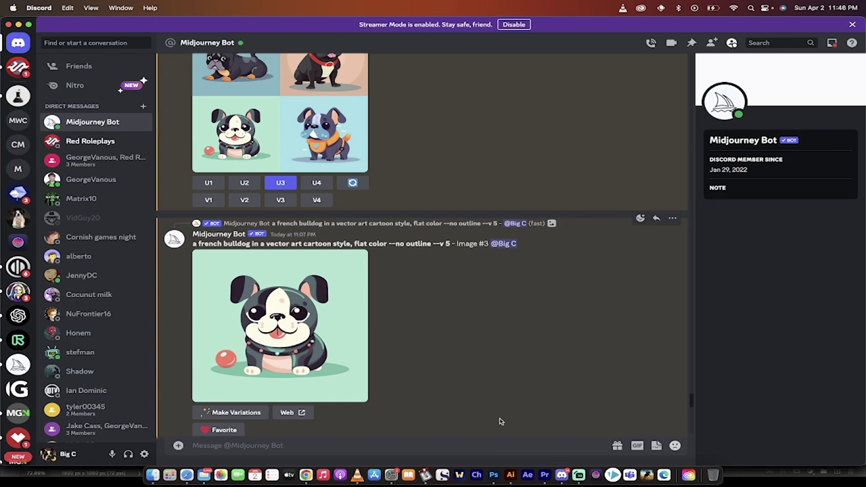
pyautogui.click(510, 475)
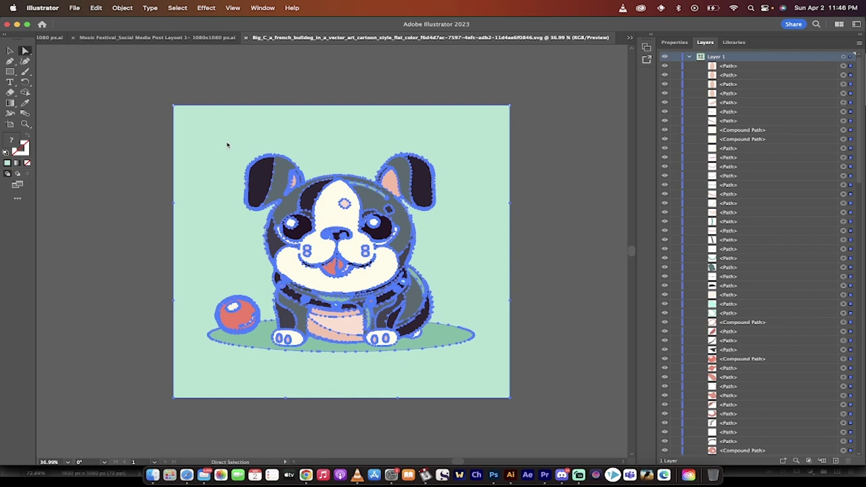
pyautogui.click(160, 163)
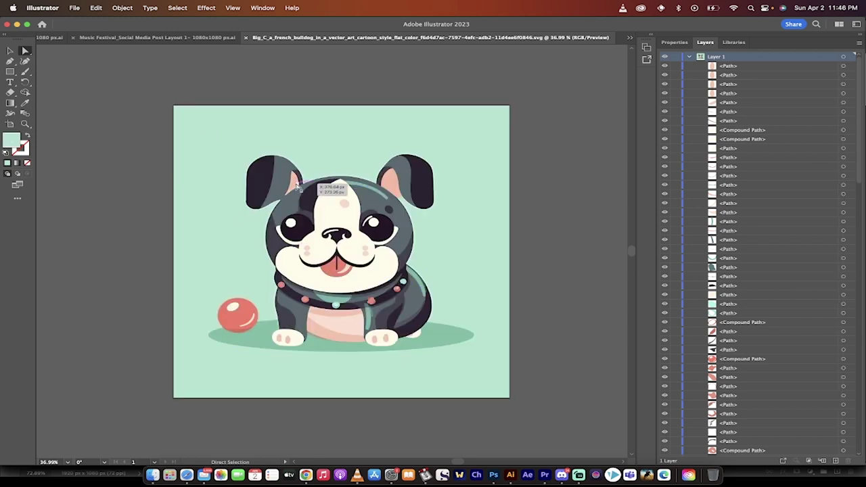
pyautogui.moveTo(121, 90); pyautogui.dragTo(604, 426)
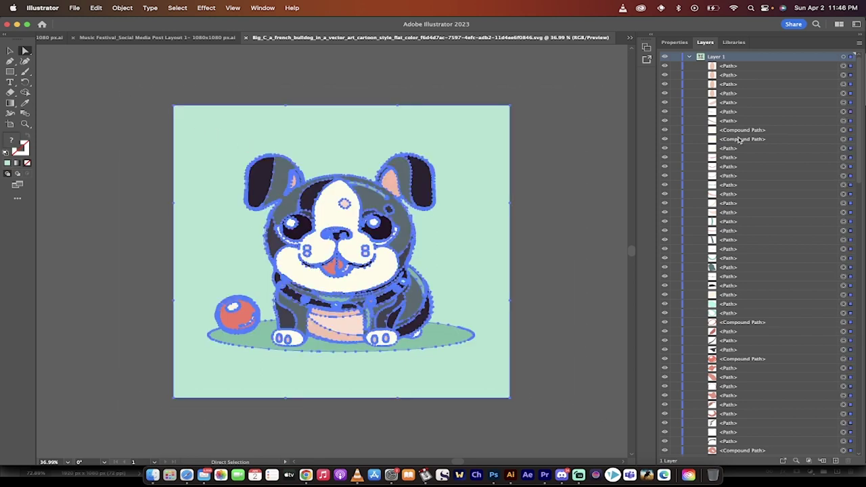
# Drag the right ear's point up and to the right into a sharp spike.
pyautogui.click(690, 57)
pyautogui.click(689, 57)
pyautogui.moveTo(431, 167); pyautogui.dragTo(474, 140)
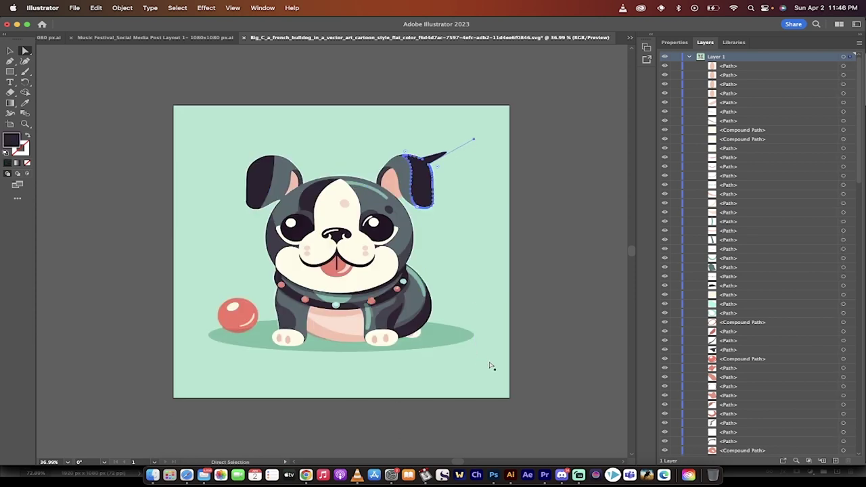
pyautogui.click(561, 334)
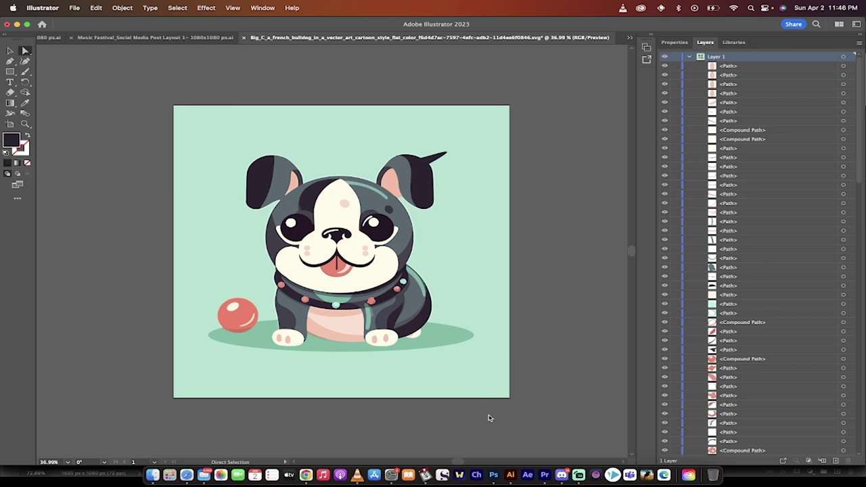
# Run /imagine in the Midjourney Bot chat with the pasted english bulldog flat-color vector prompt.
pyautogui.click(561, 475)
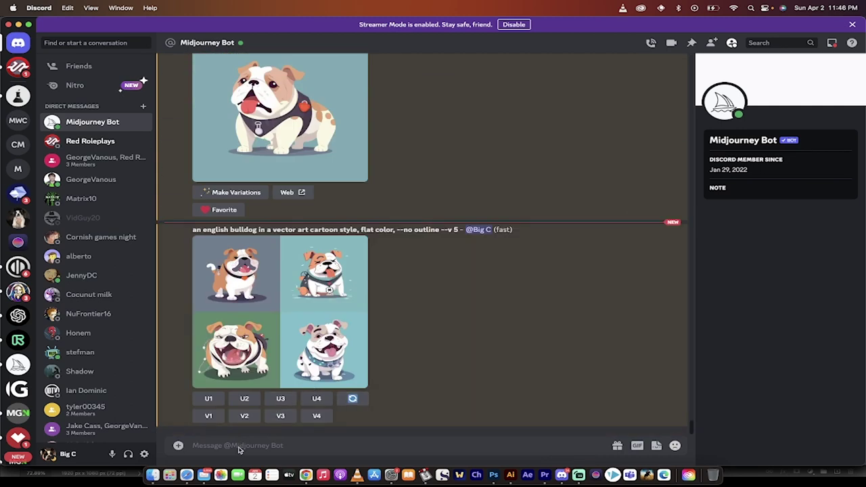
pyautogui.write('/imagine')
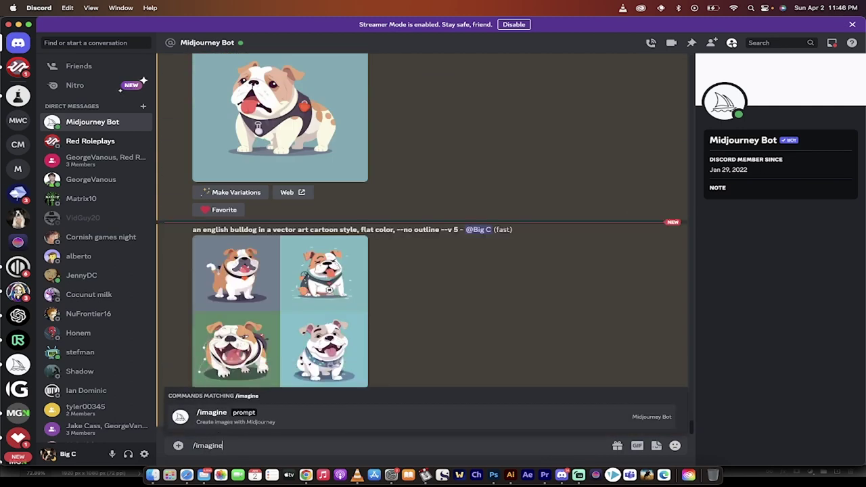
pyautogui.press('Tab')
pyautogui.write('an english bulldog in a vector art cartoon style, flat color, --no outline')
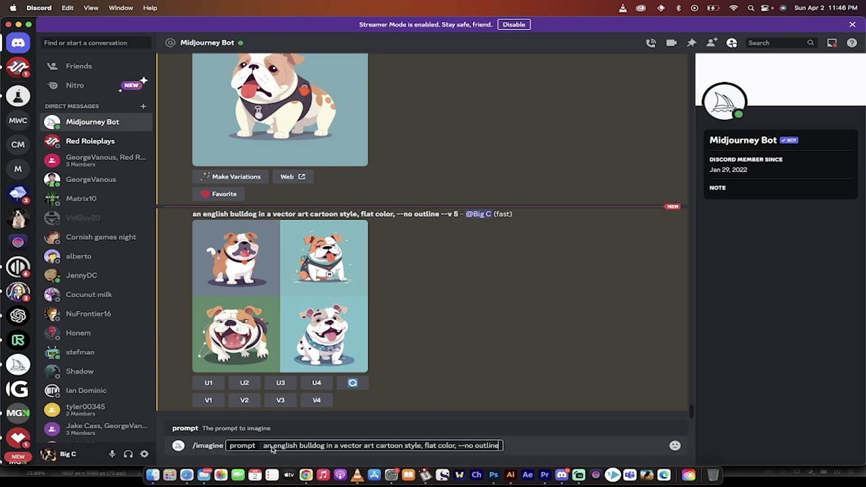
pyautogui.press('Return')
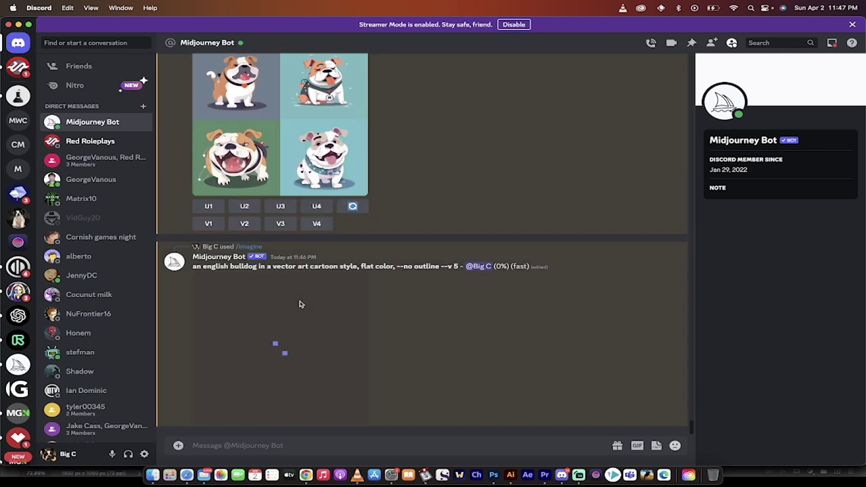
pyautogui.scroll(2, 334, 240)
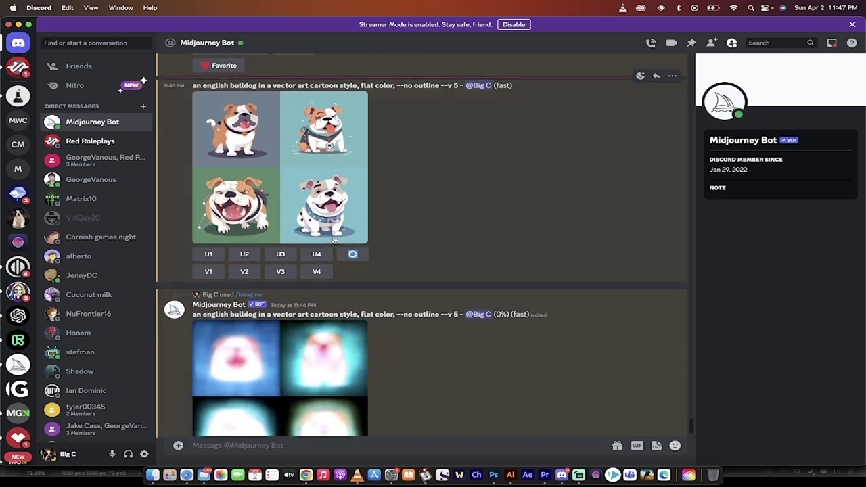
pyautogui.scroll(5, 342, 202)
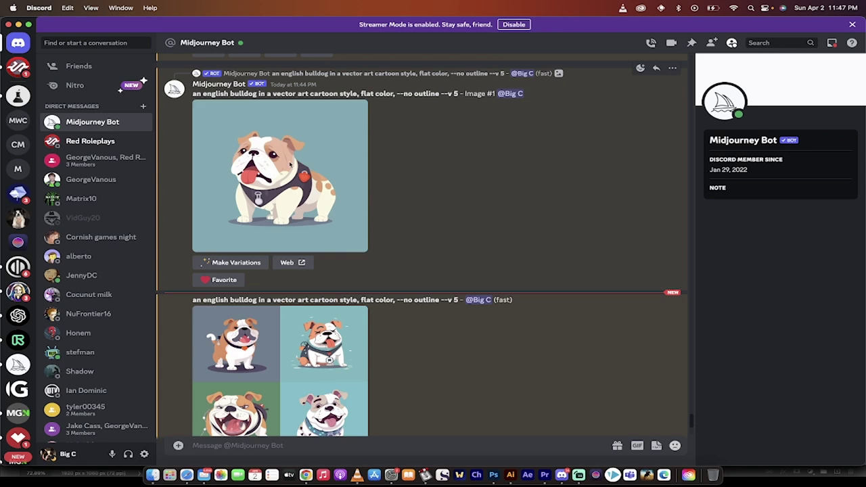
# Save the enlarged upscaled bulldog image to the Desktop with Save Image, replacing the same-named file.
pyautogui.click(302, 173)
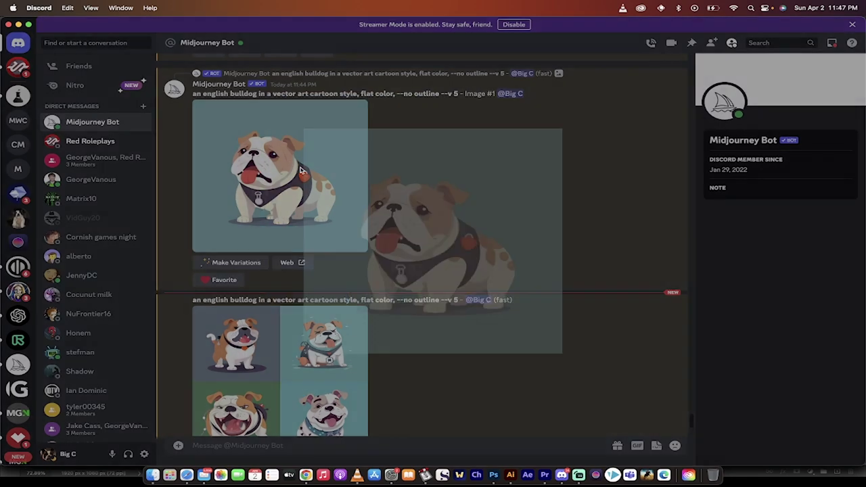
pyautogui.rightClick(369, 188)
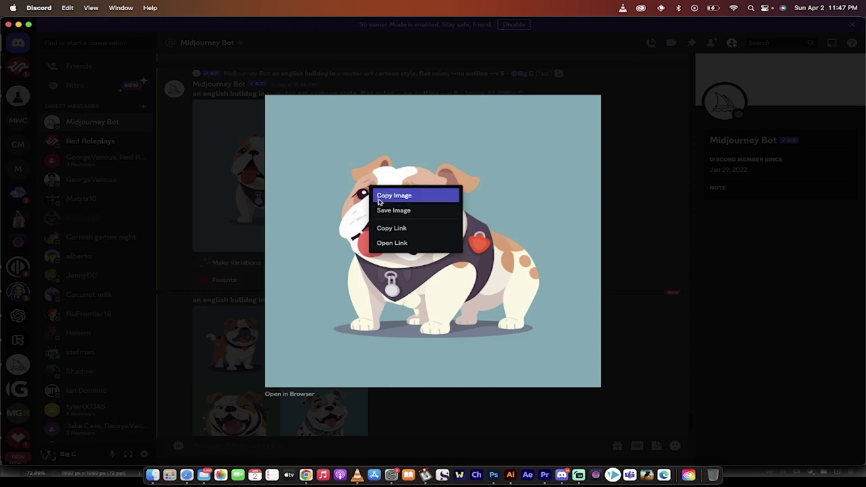
pyautogui.click(387, 209)
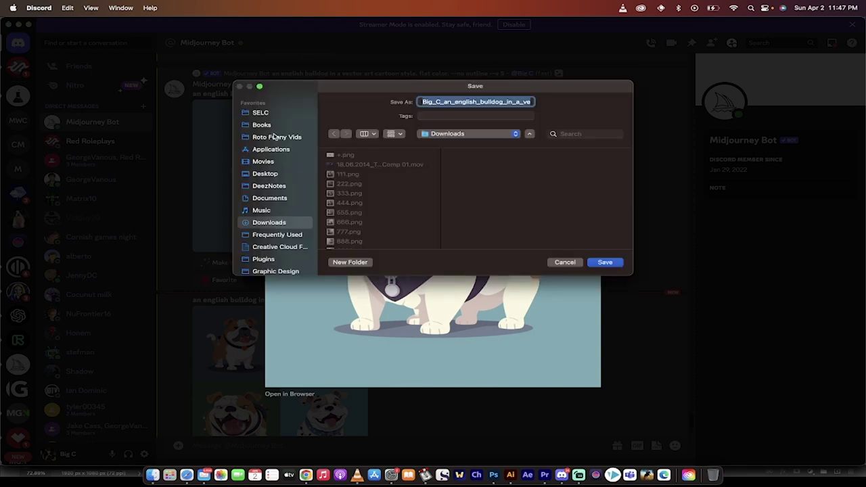
pyautogui.click(265, 173)
pyautogui.click(604, 263)
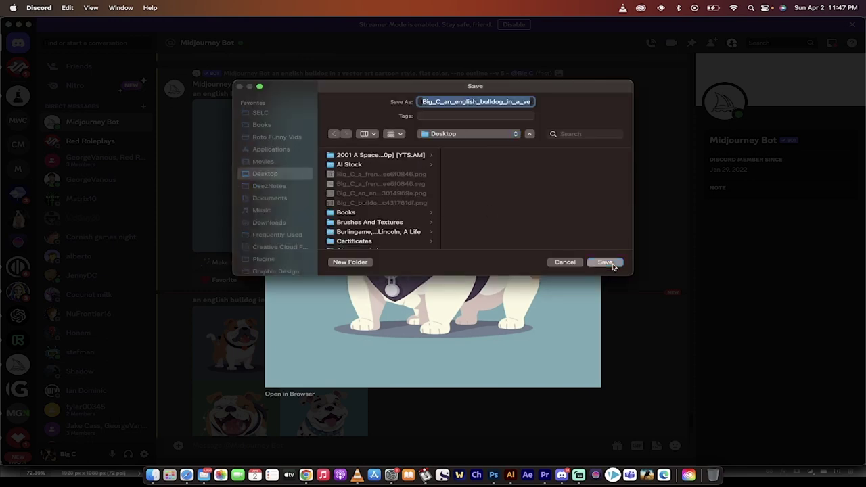
pyautogui.click(465, 234)
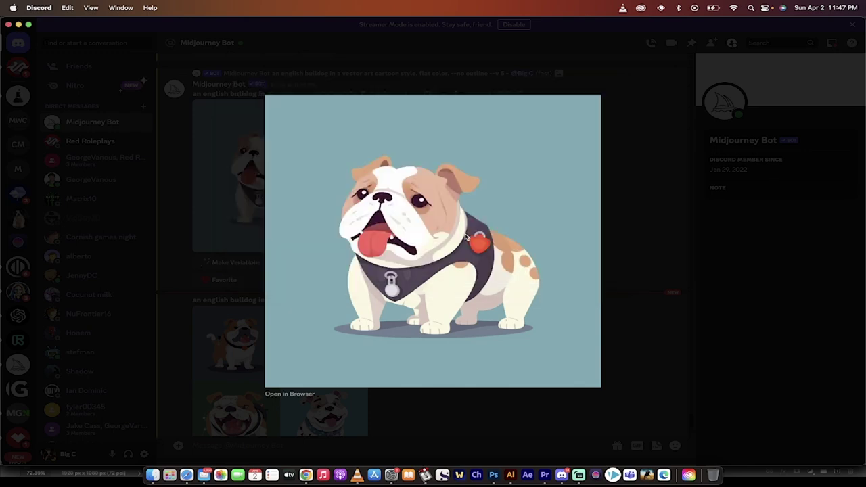
pyautogui.click(648, 280)
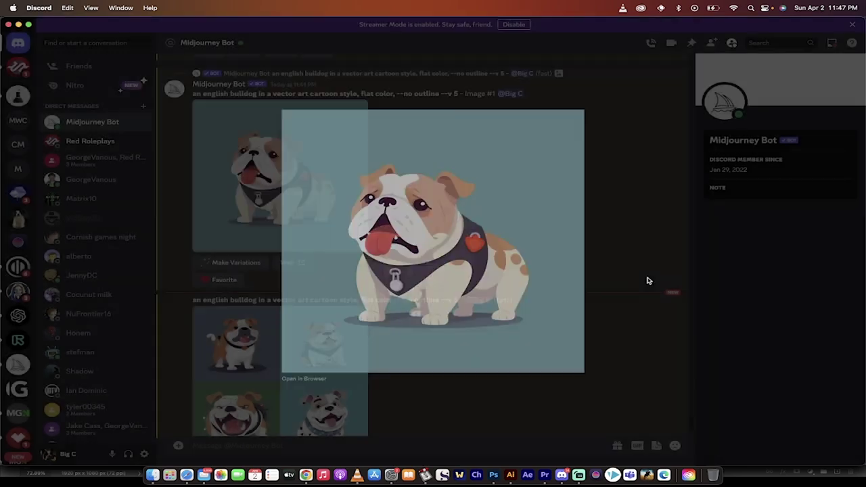
# Locate the English bulldog PNG on the Desktop in Finder, then bring up vectorizer.ai in Chrome.
pyautogui.click(153, 481)
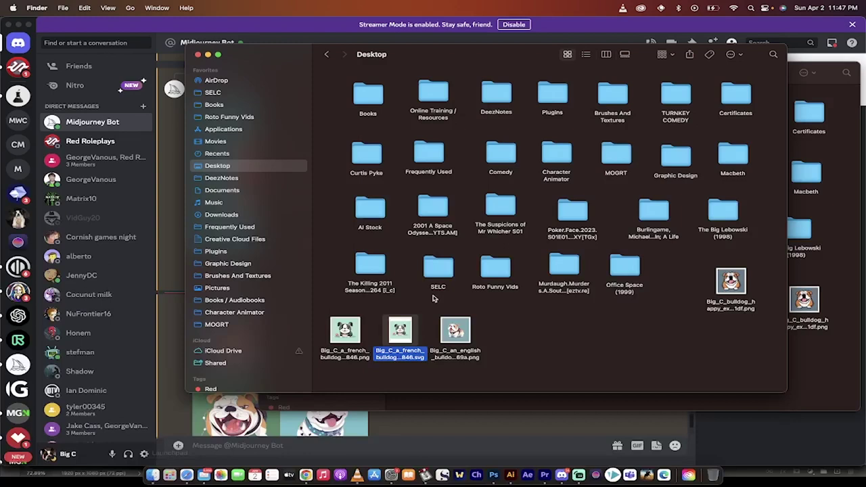
pyautogui.click(508, 342)
pyautogui.click(455, 332)
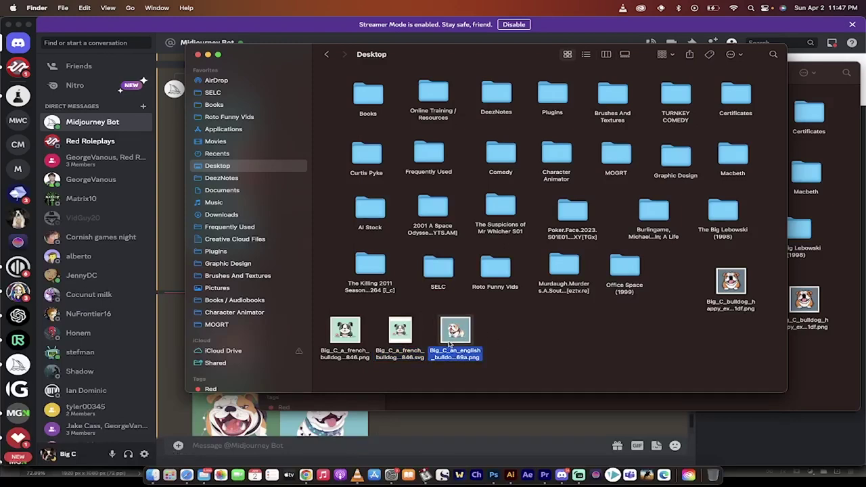
pyautogui.click(305, 476)
# Drag the bulldog PNG from the Finder Desktop onto vectorizer.ai's drop zone to vectorize it.
pyautogui.click(136, 43)
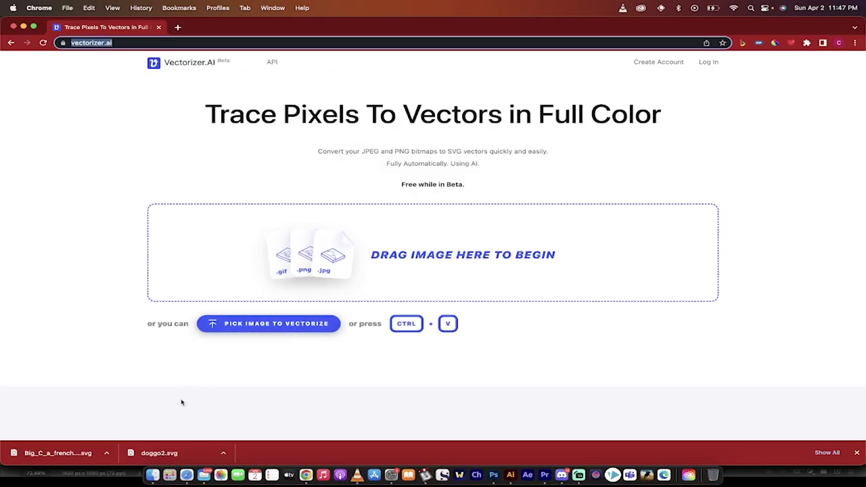
pyautogui.click(152, 479)
pyautogui.moveTo(465, 327); pyautogui.dragTo(427, 248)
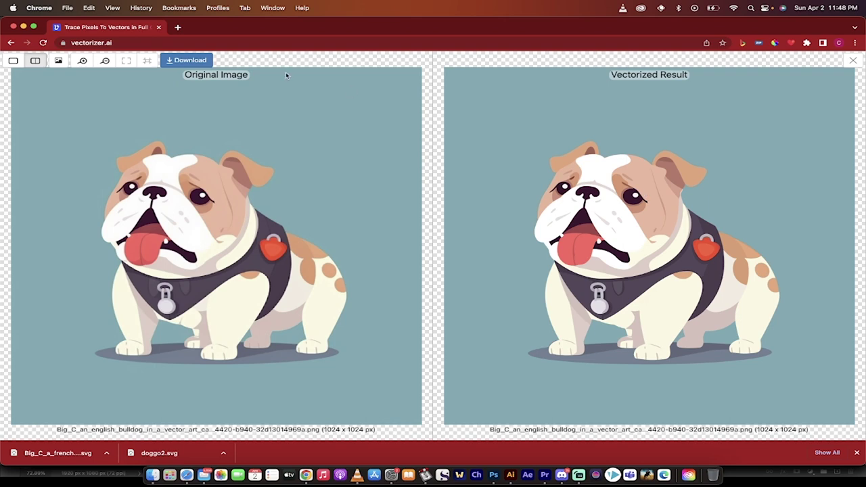
# Download the traced bulldog as SVG and reveal it in Finder's Downloads folder.
pyautogui.click(169, 62)
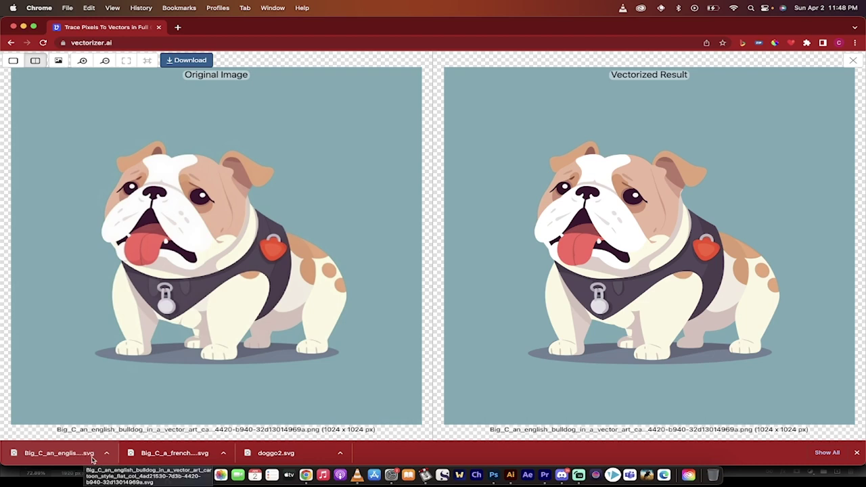
pyautogui.click(106, 455)
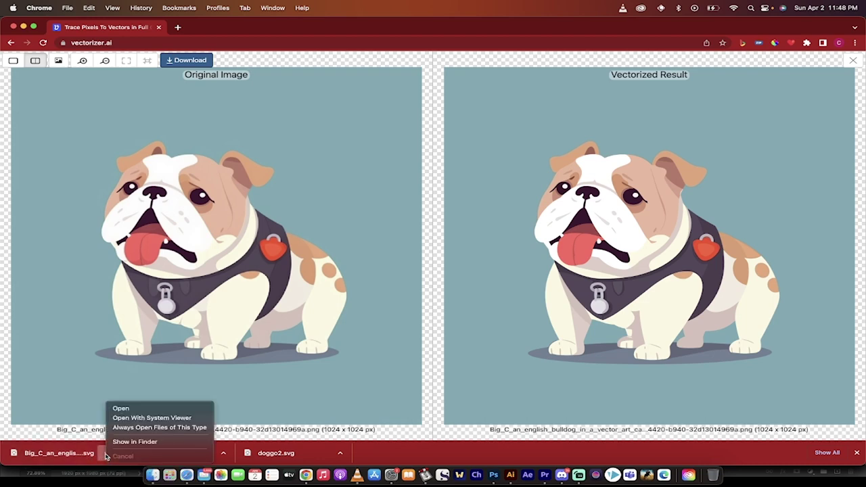
pyautogui.click(141, 442)
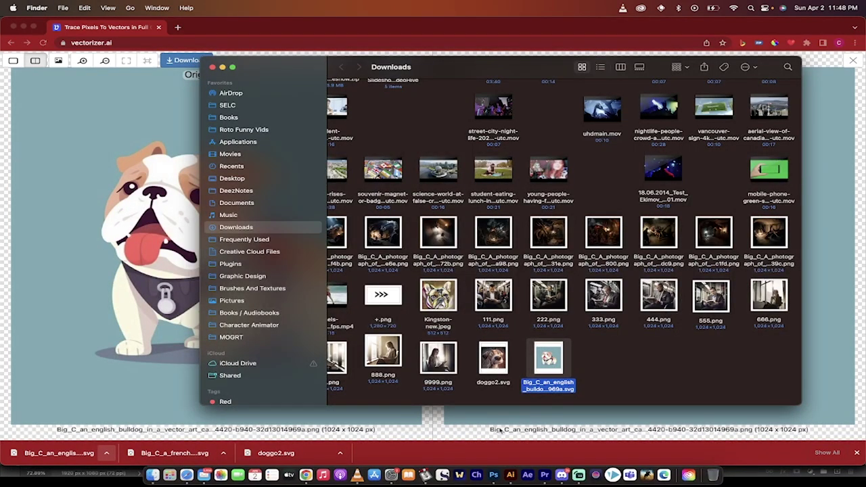
# Close the French bulldog document without saving and drag the English bulldog SVG into Illustrator.
pyautogui.click(510, 475)
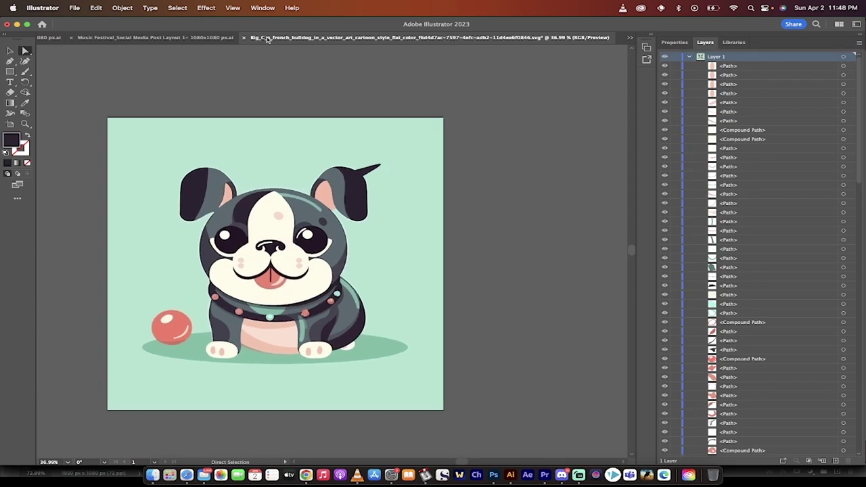
pyautogui.click(243, 37)
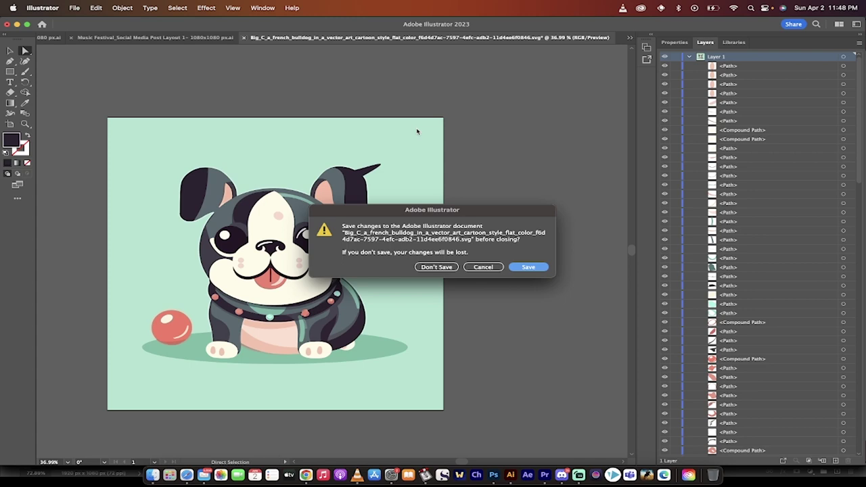
pyautogui.click(436, 266)
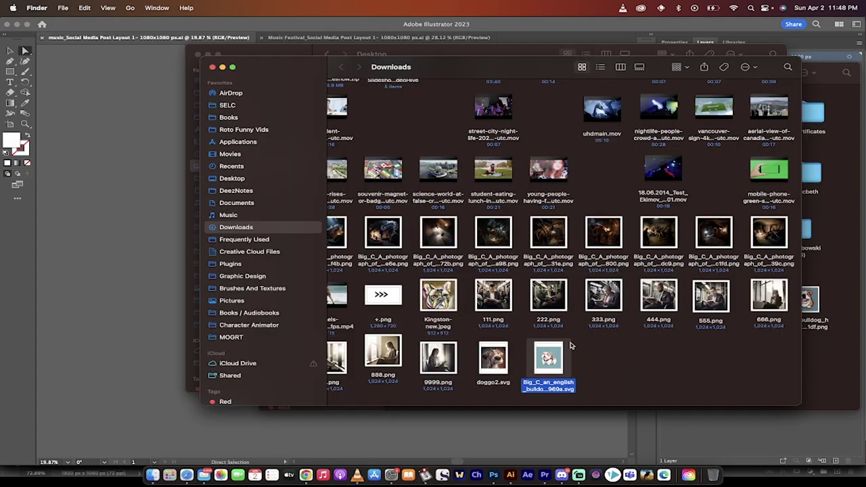
pyautogui.moveTo(556, 364); pyautogui.dragTo(541, 36)
pyautogui.press('super+Tab')
pyautogui.scroll(-3, 435, 180)
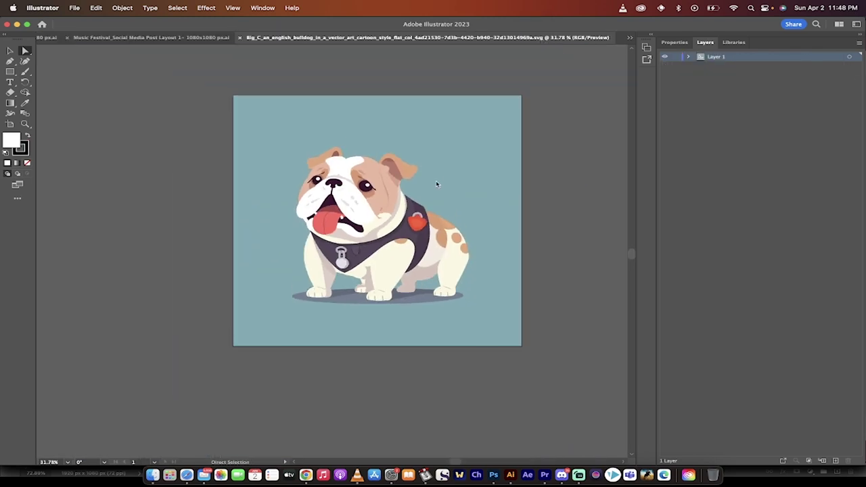
pyautogui.scroll(2, 435, 180)
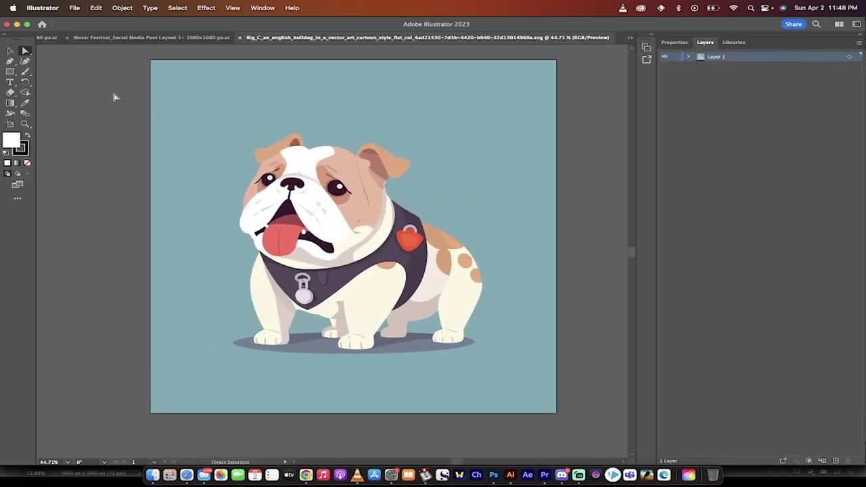
pyautogui.moveTo(25, 53); pyautogui.dragTo(51, 55)
pyautogui.press('super+a')
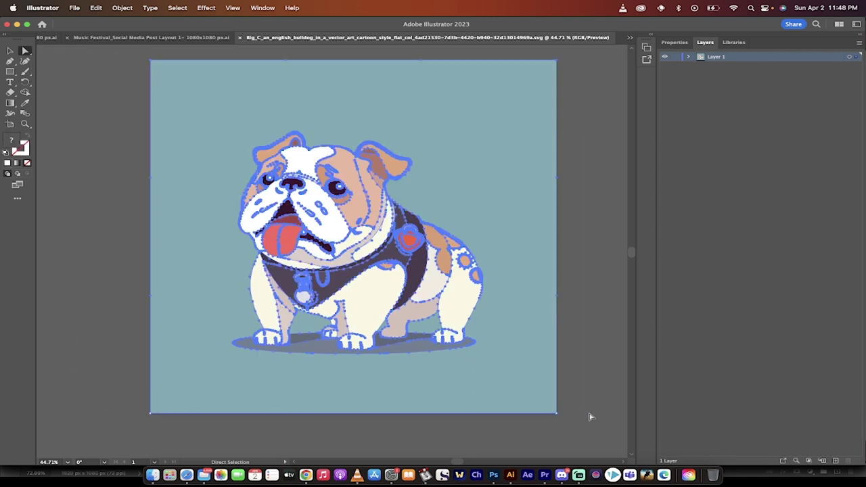
pyautogui.scroll(3, 403, 256)
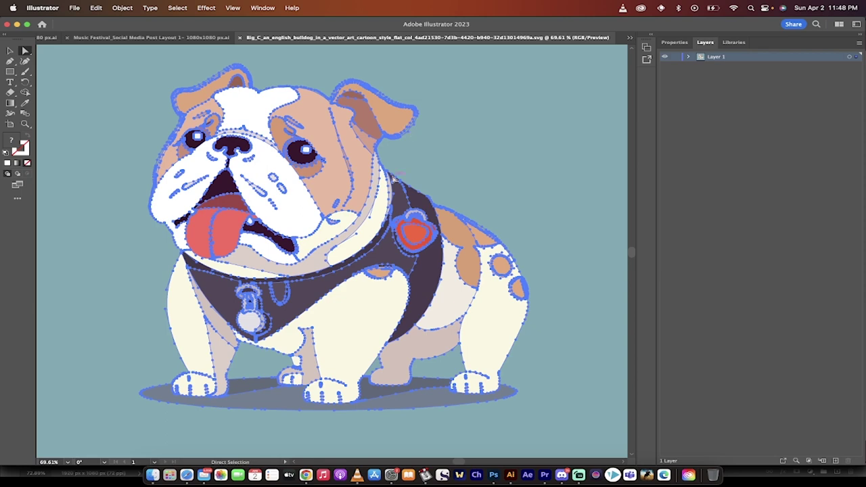
pyautogui.scroll(3, 391, 178)
pyautogui.press('super+shift+a')
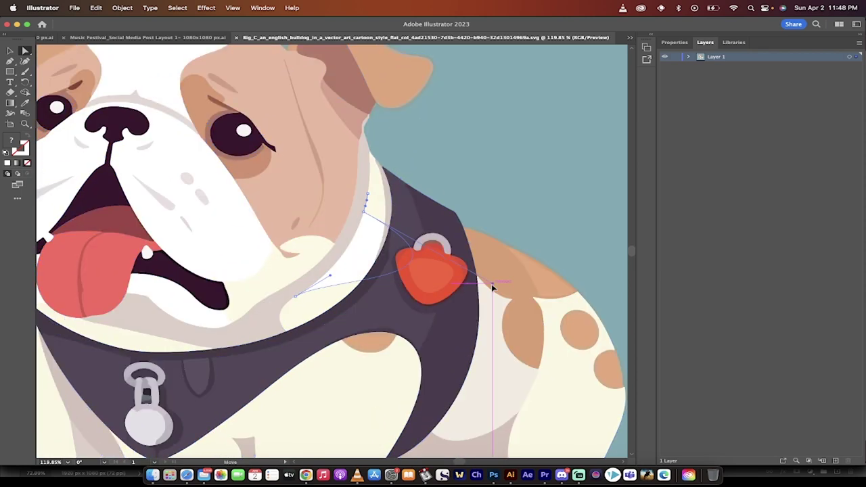
pyautogui.click(470, 244)
pyautogui.moveTo(459, 215); pyautogui.dragTo(573, 116)
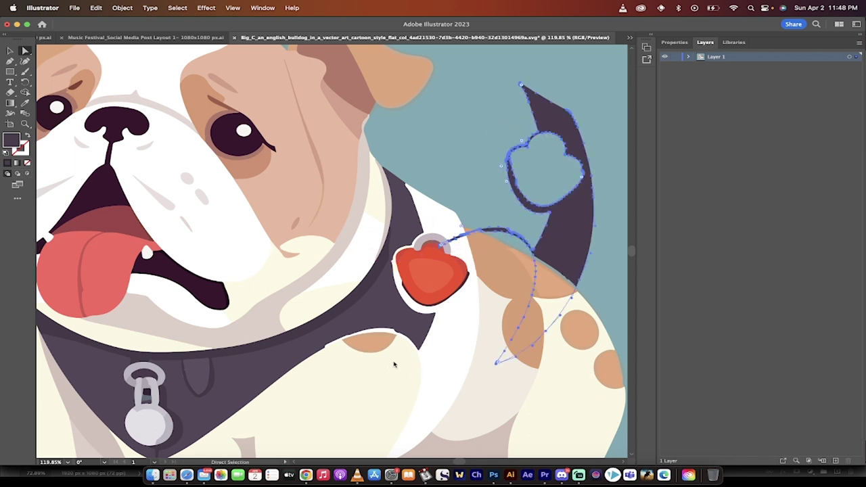
pyautogui.press('super+z')
pyautogui.press('super+z')
pyautogui.press('super+z')
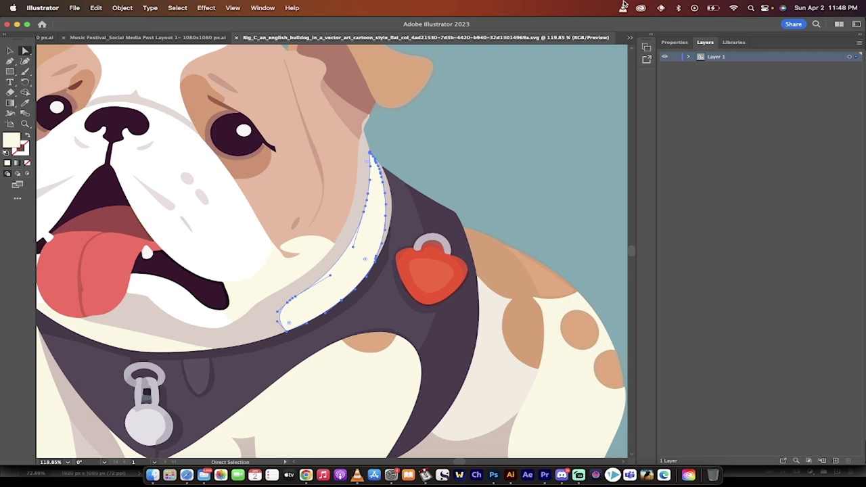
pyautogui.press('super+minus')
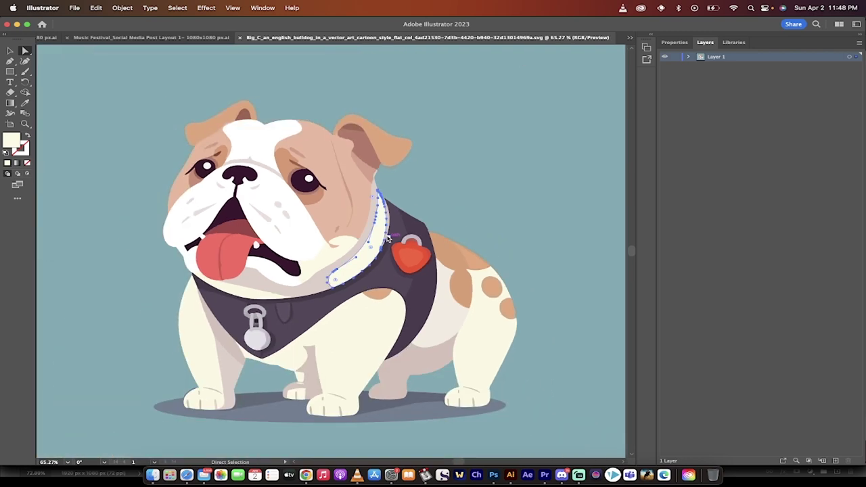
pyautogui.press('super+0')
pyautogui.click(75, 7)
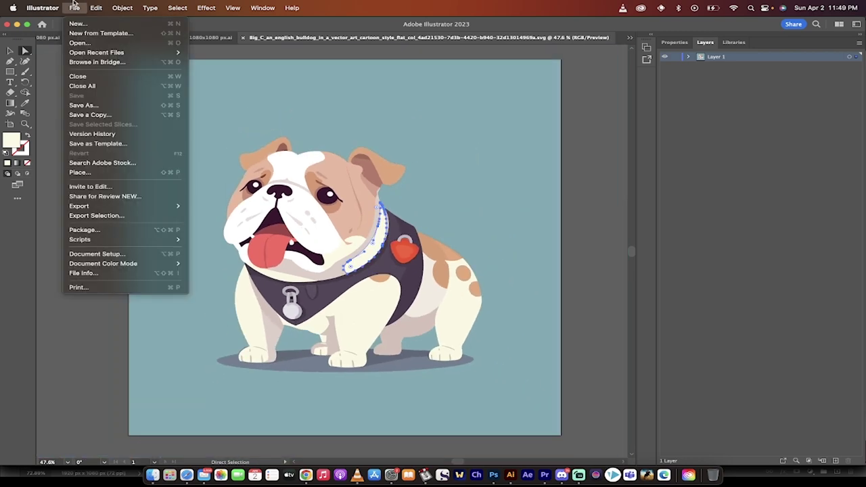
pyautogui.click(83, 106)
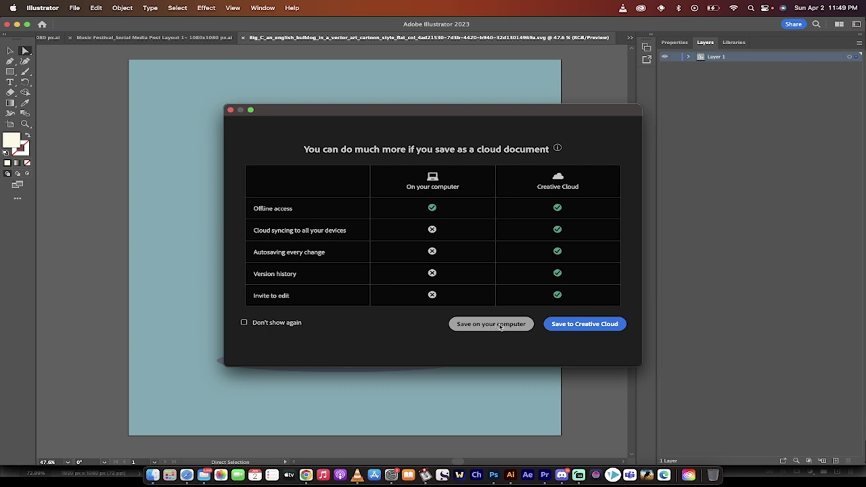
pyautogui.click(230, 110)
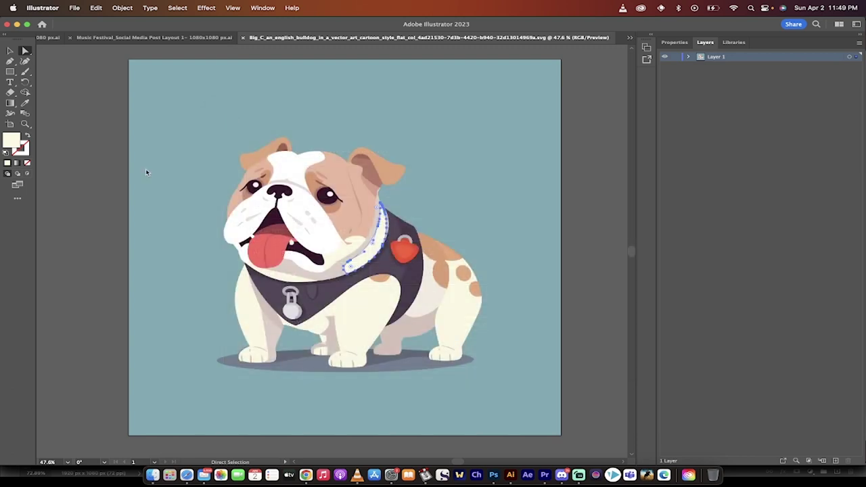